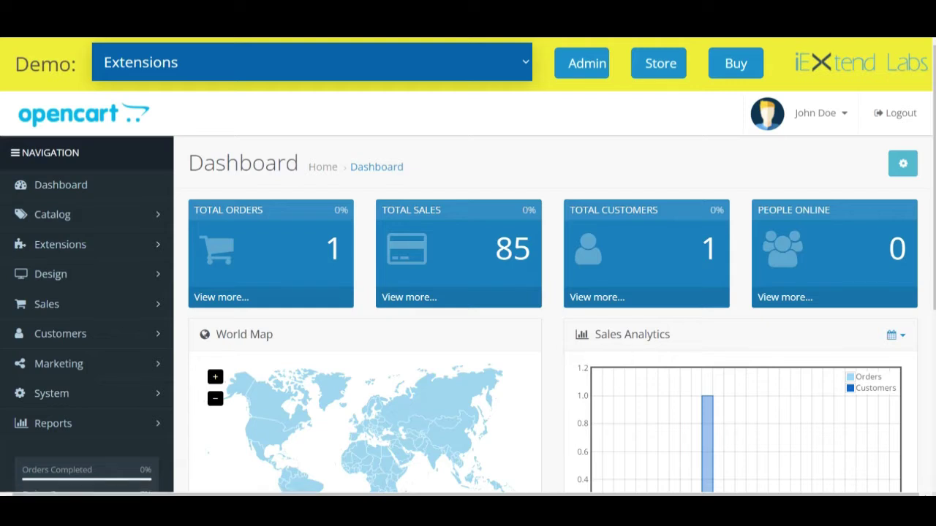
# Upload the export-3x.ocmod.zip package through Extensions > Installer
pyautogui.click(73, 244)
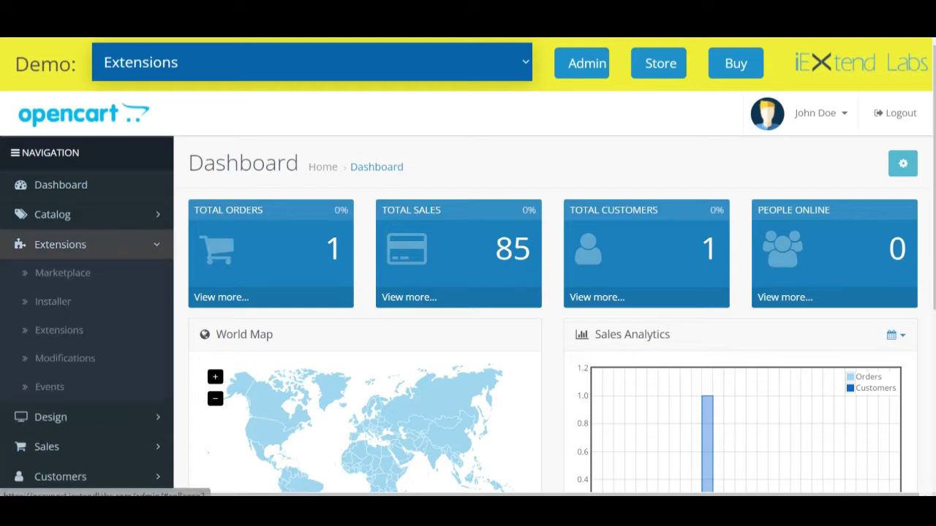
pyautogui.click(60, 302)
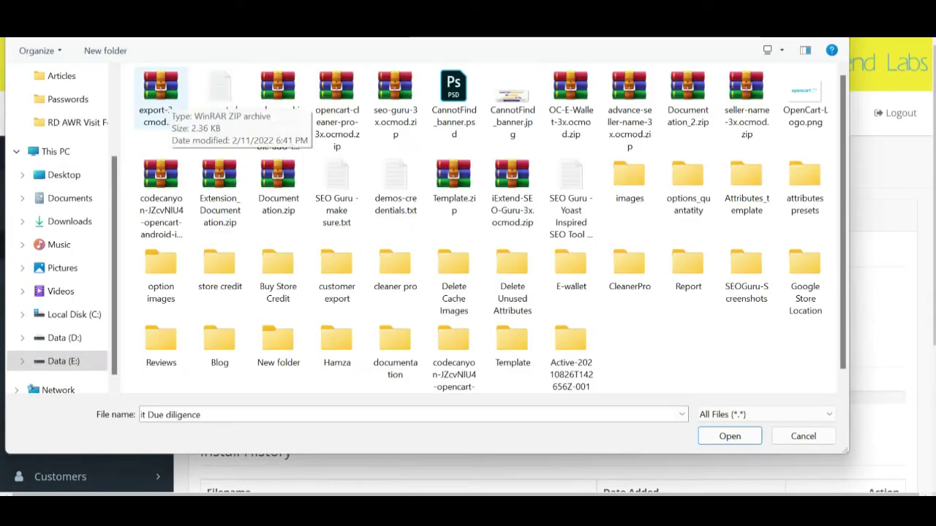
pyautogui.doubleClick(161, 95)
pyautogui.scroll(-2, 468, 263)
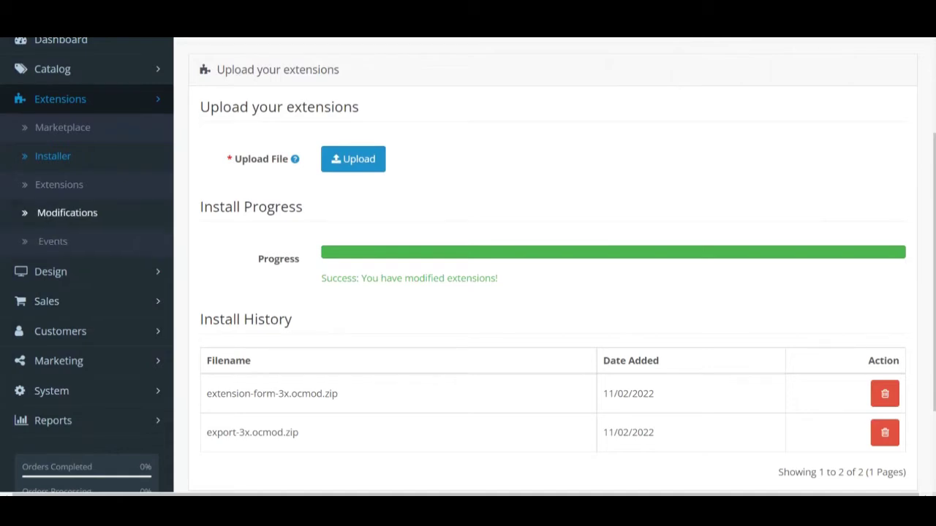
# Refresh the cache on the Extensions > Modifications list so the Export Products modification loads
pyautogui.click(65, 212)
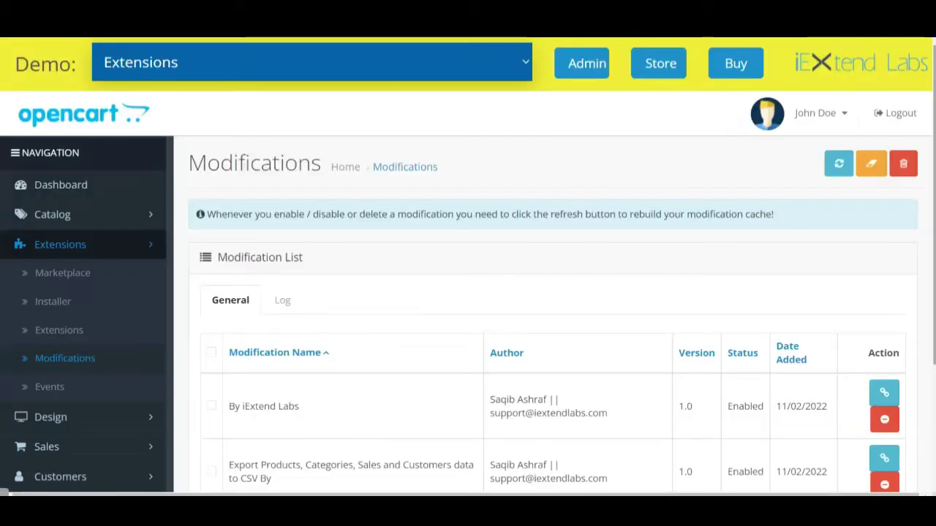
pyautogui.click(839, 163)
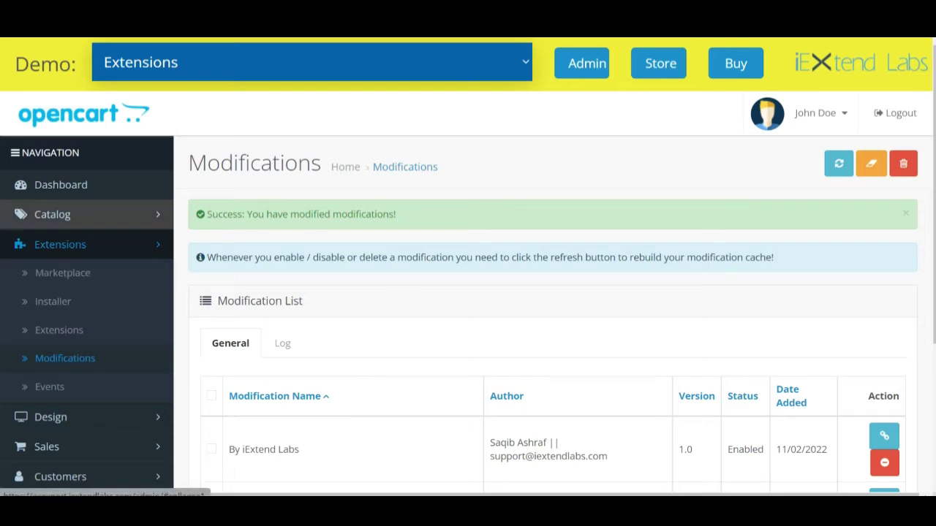
# Export the categories from Catalog > Categories as Category_Data.csv and open the downloaded file
pyautogui.click(52, 214)
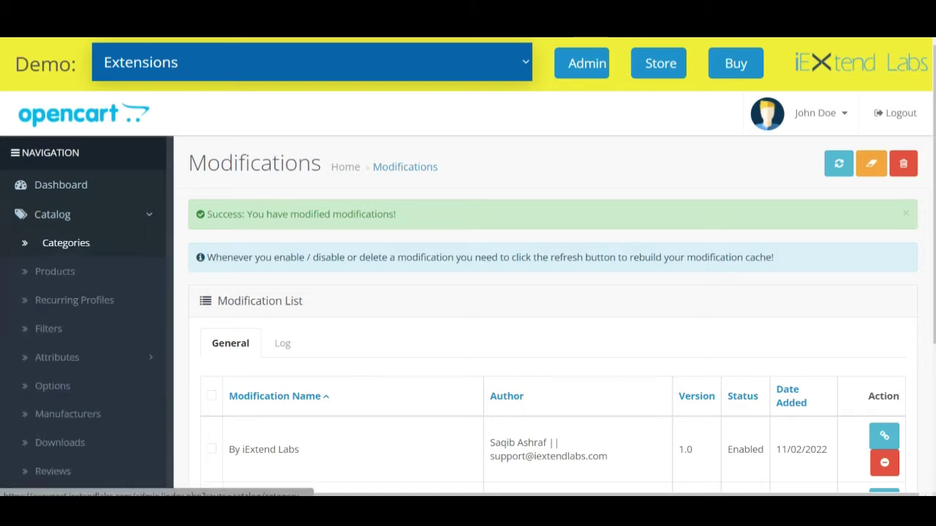
pyautogui.click(66, 242)
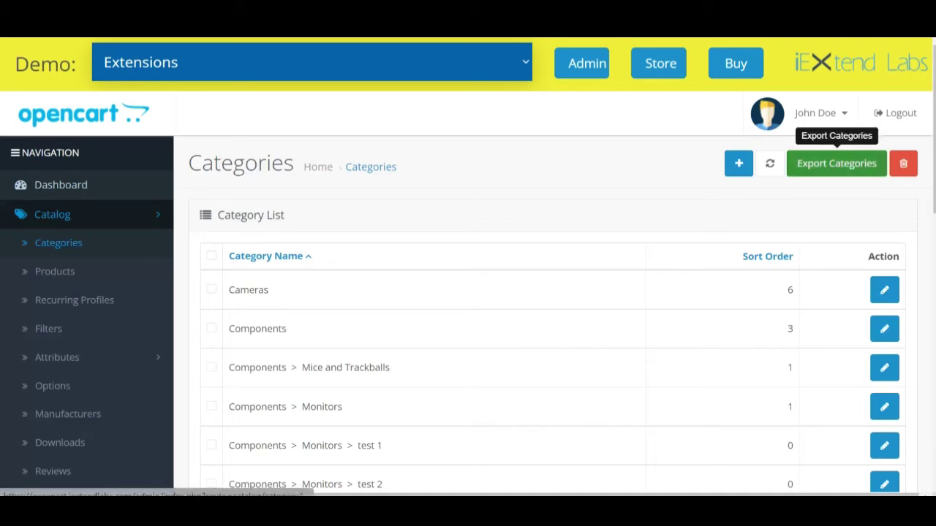
pyautogui.click(836, 163)
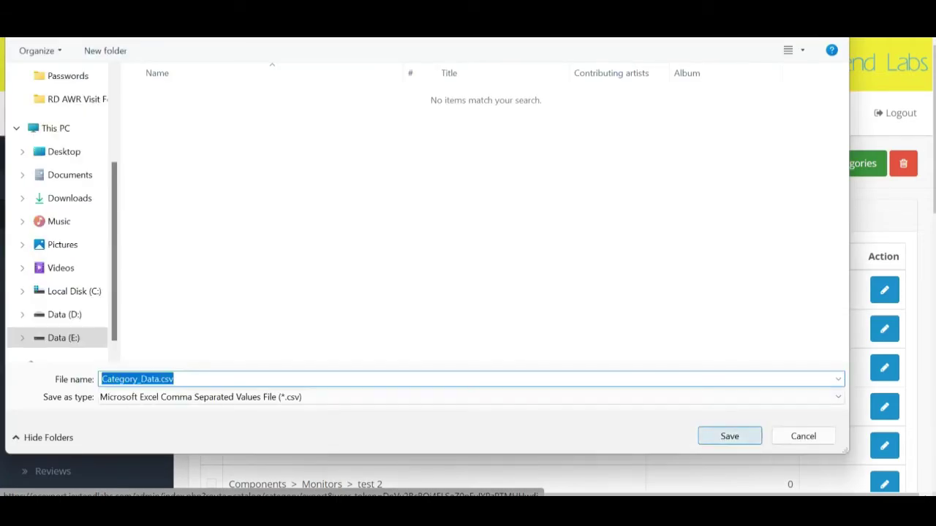
pyautogui.click(728, 436)
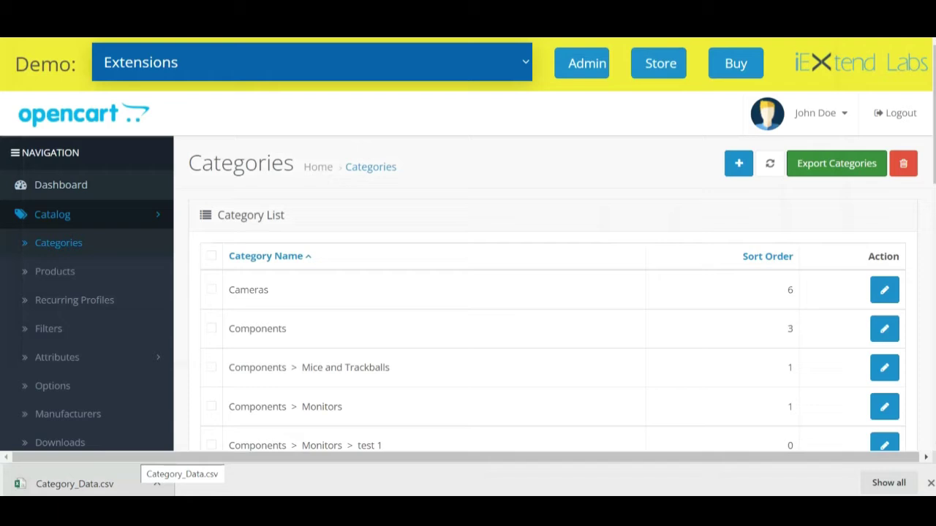
pyautogui.click(88, 483)
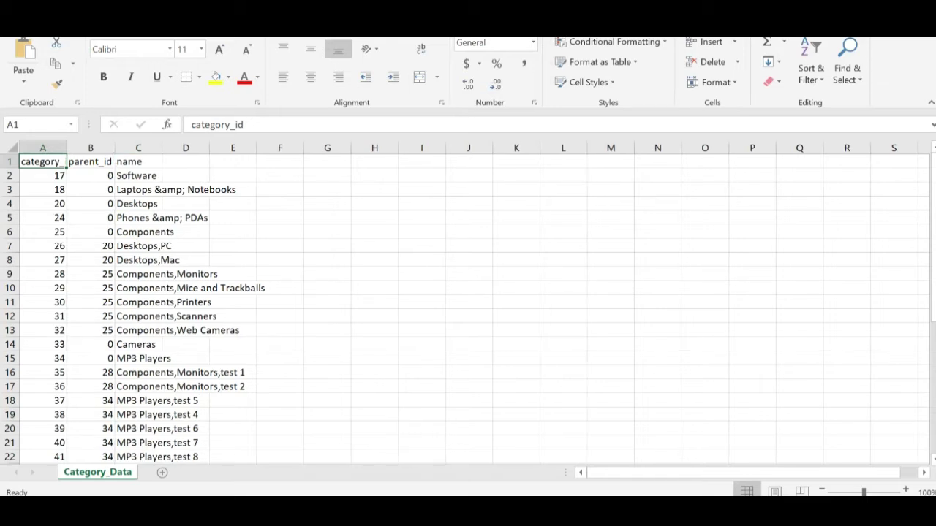
# Widen column C of Category_Data so the full category names are visible
pyautogui.moveTo(161, 148); pyautogui.dragTo(286, 147)
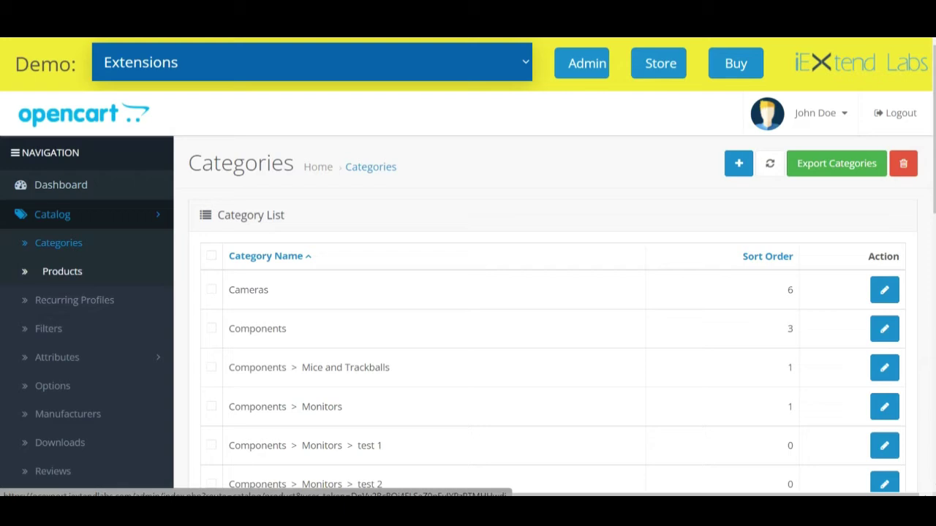
# Export the products from Catalog > Products as Product_Data.csv and open it in Excel
pyautogui.click(62, 271)
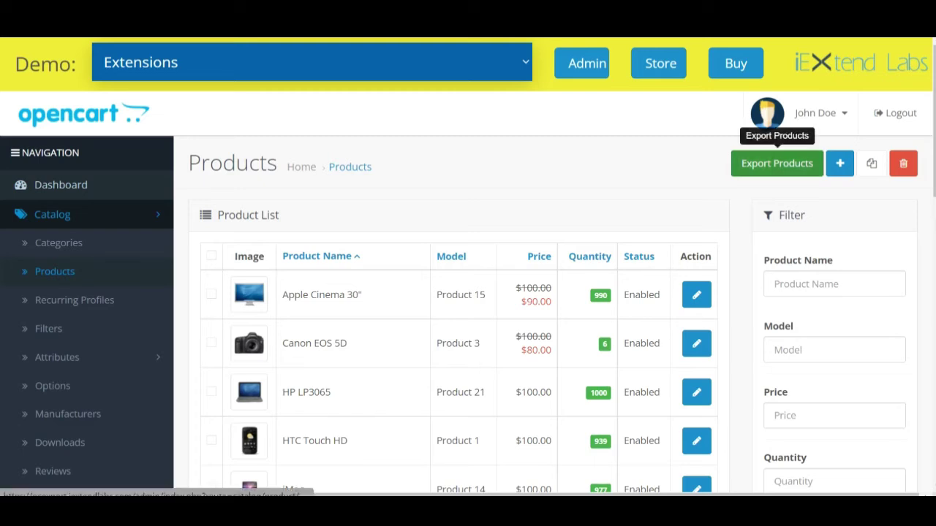
pyautogui.click(776, 163)
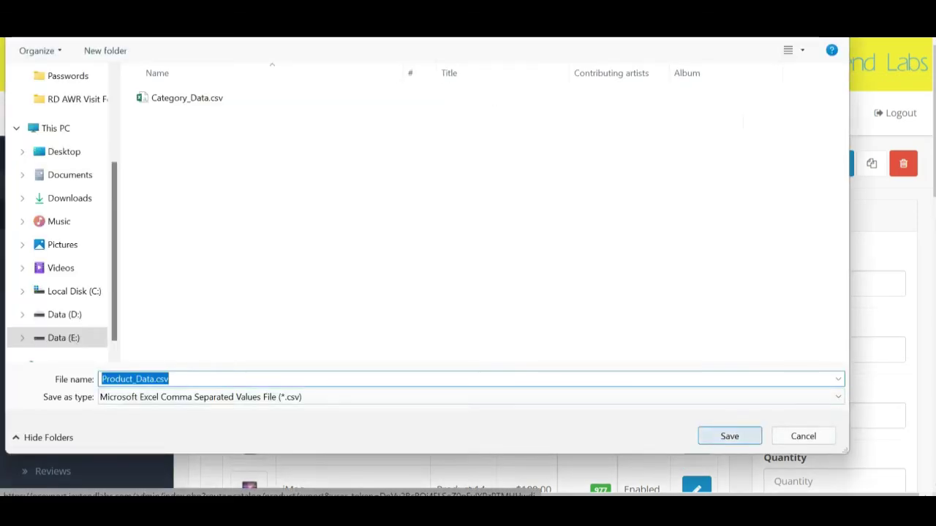
pyautogui.click(729, 436)
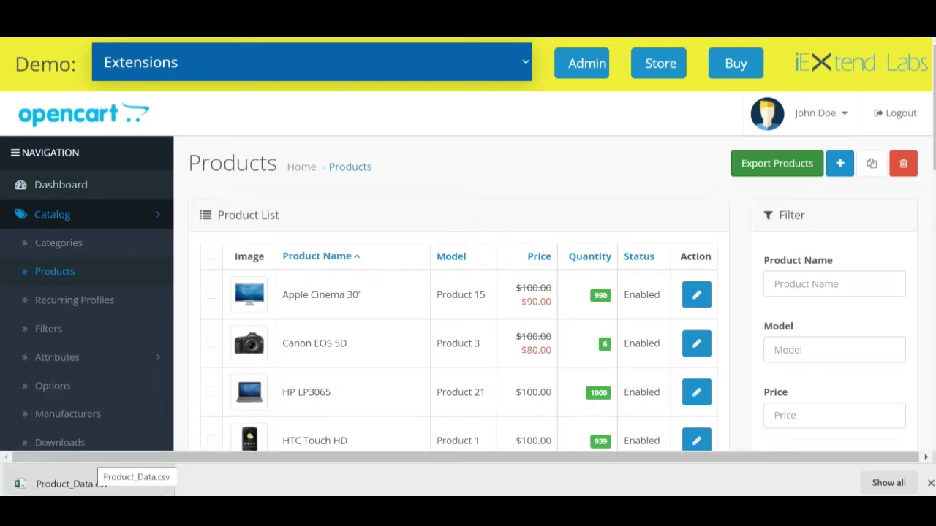
pyautogui.click(88, 482)
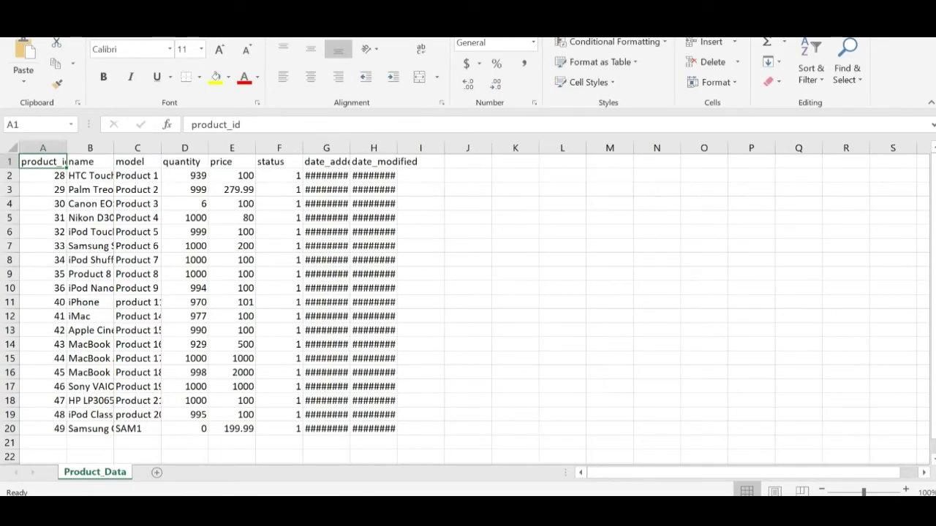
# Autofit Product_Data columns B, G and H for product names, date_added and date_modified
pyautogui.doubleClick(114, 148)
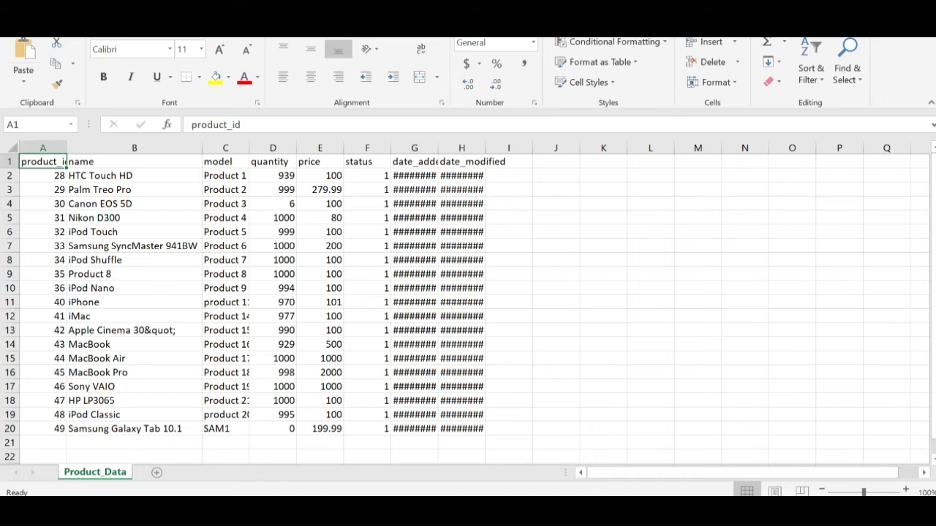
pyautogui.doubleClick(438, 147)
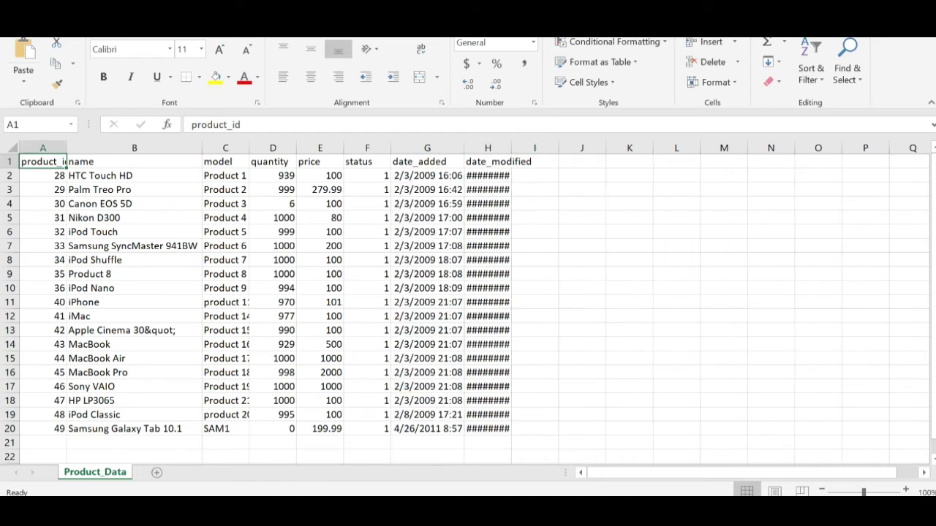
pyautogui.doubleClick(511, 148)
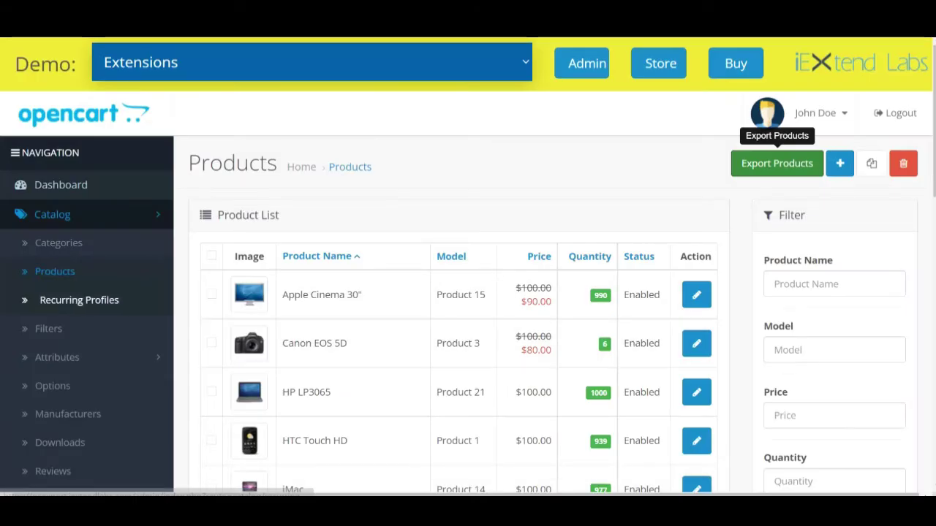
# Export the orders from Sales > Orders, saving the file as Order_Data.csv
pyautogui.scroll(-2, 73, 299)
pyautogui.scroll(-1, 60, 326)
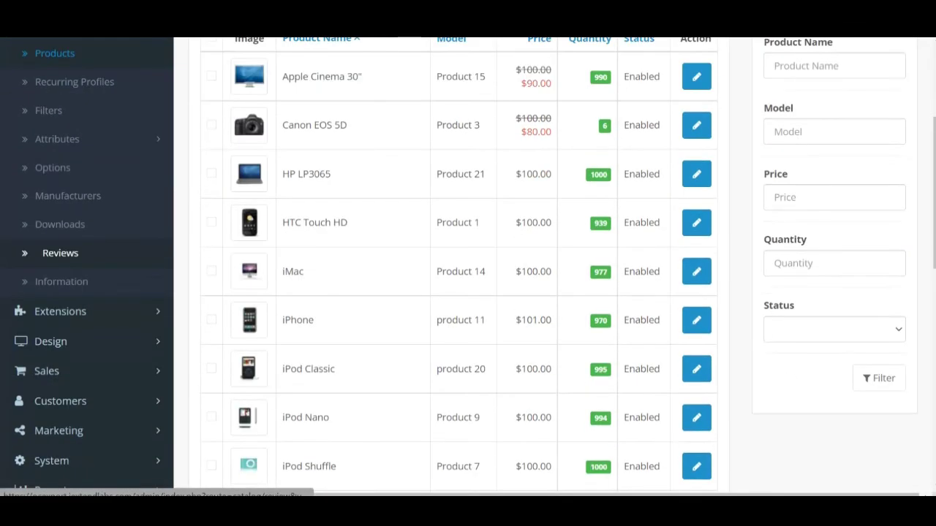
pyautogui.scroll(-1, 60, 293)
pyautogui.click(46, 297)
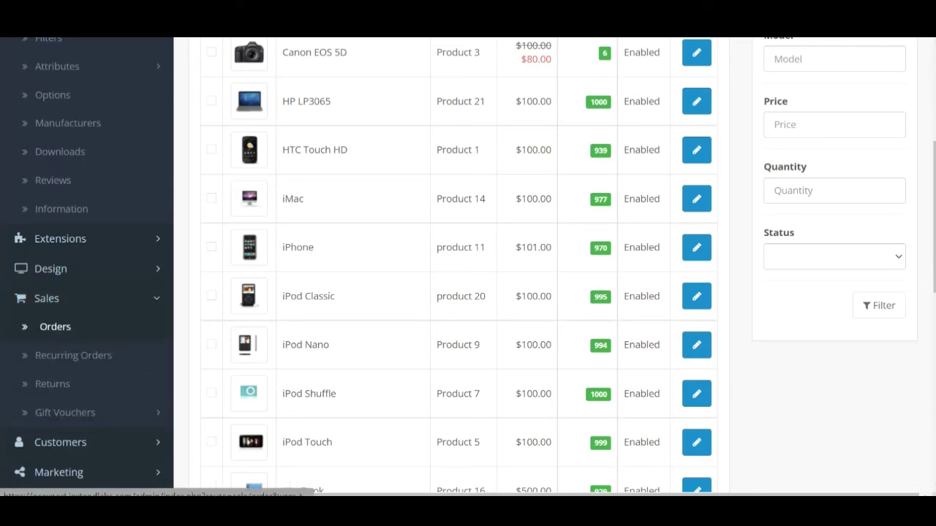
pyautogui.click(58, 327)
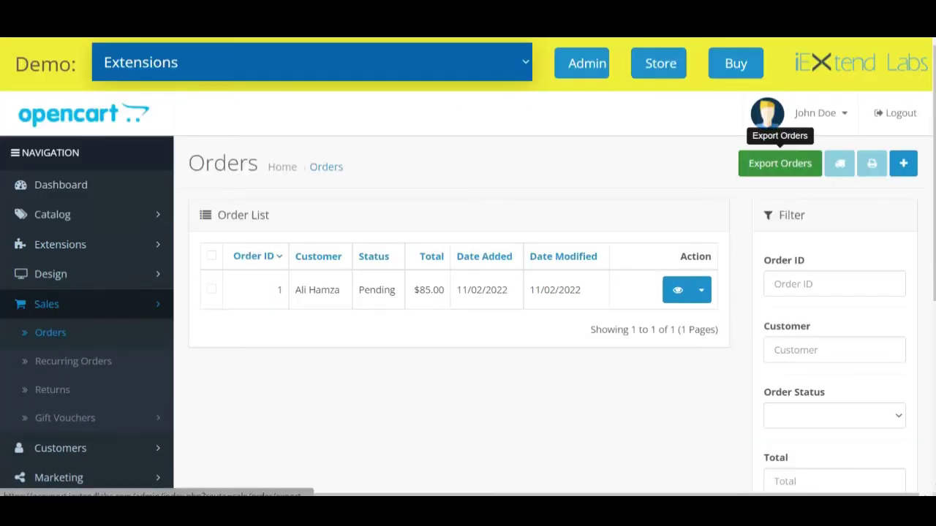
pyautogui.click(779, 163)
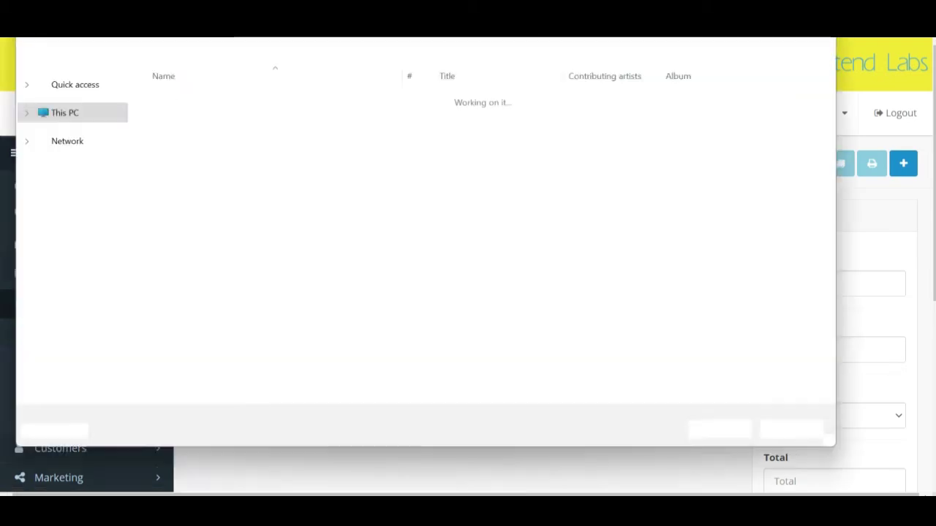
pyautogui.press('Return')
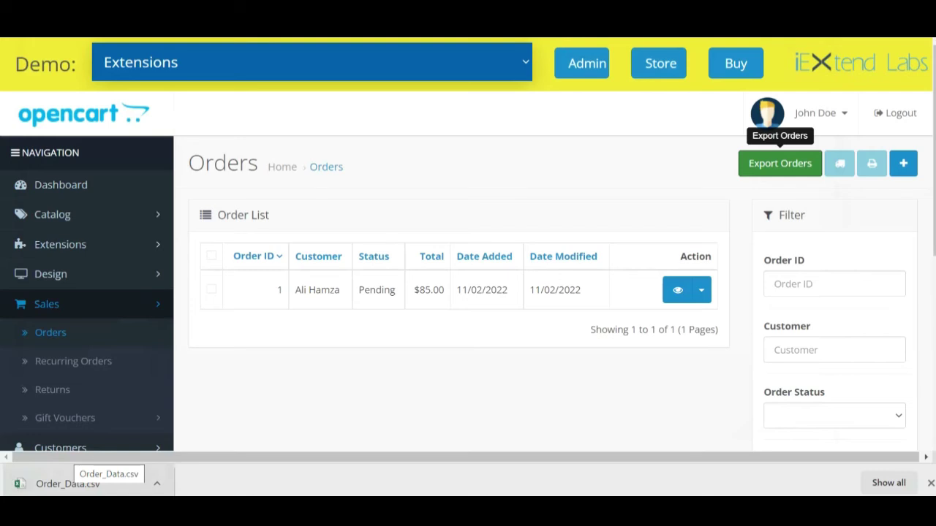
# Open Order_Data.csv in Excel and autofit columns C (order_status) and D (total_amount)
pyautogui.click(73, 484)
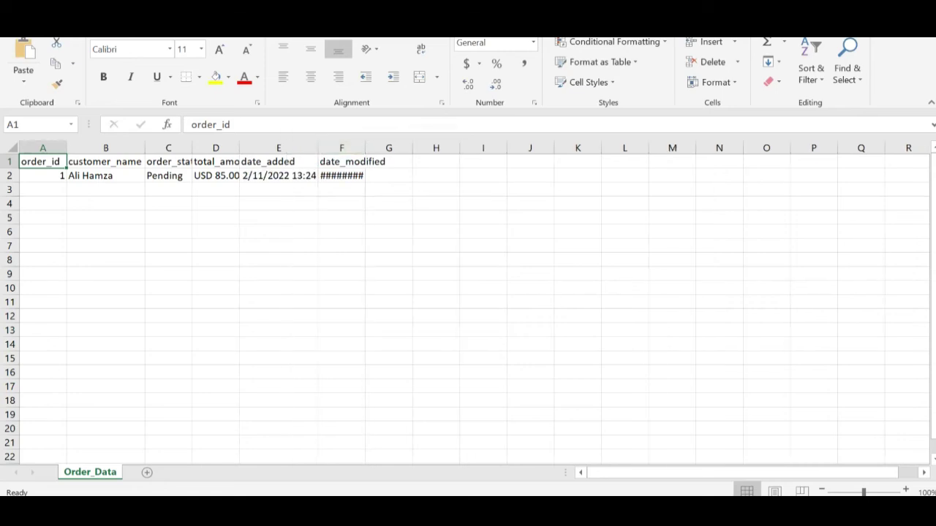
pyautogui.click(105, 161)
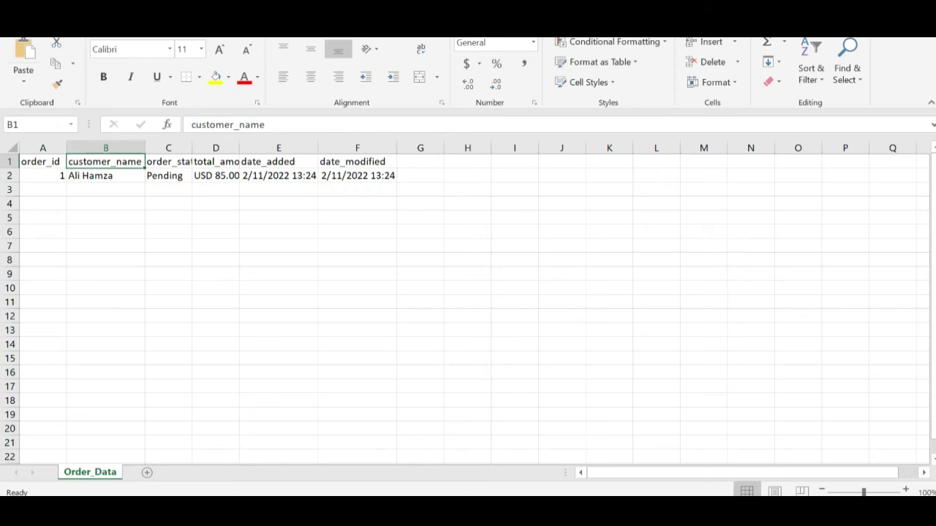
pyautogui.doubleClick(192, 148)
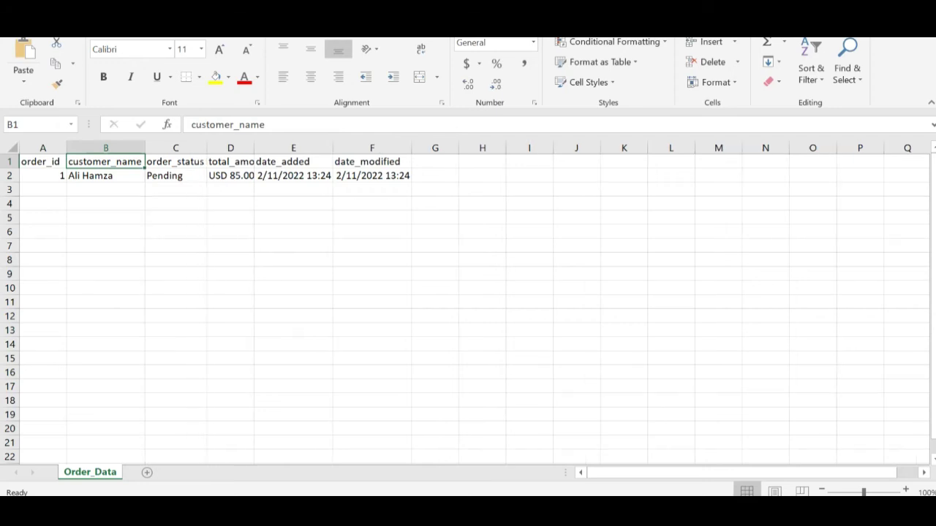
pyautogui.doubleClick(254, 148)
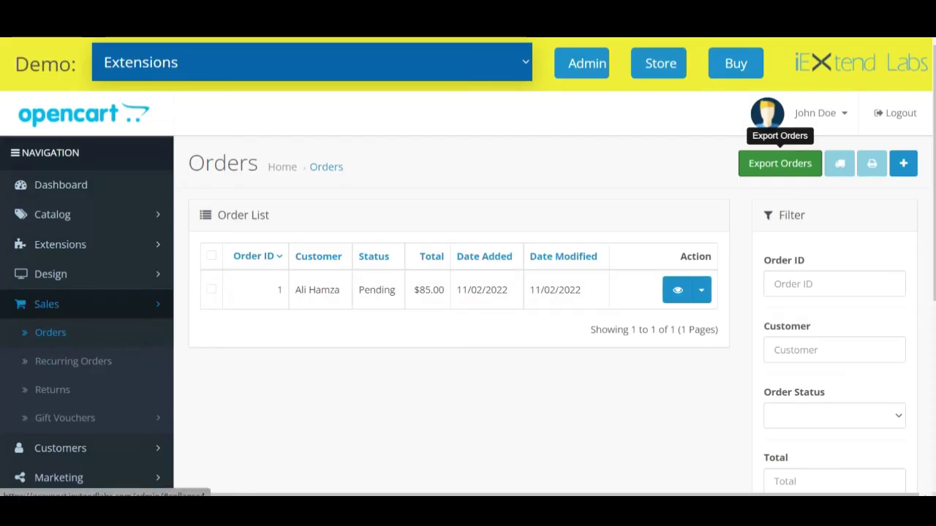
# Export the customers from Customers > Customers, saving the file as Customer_Data.csv
pyautogui.scroll(-2, 87, 329)
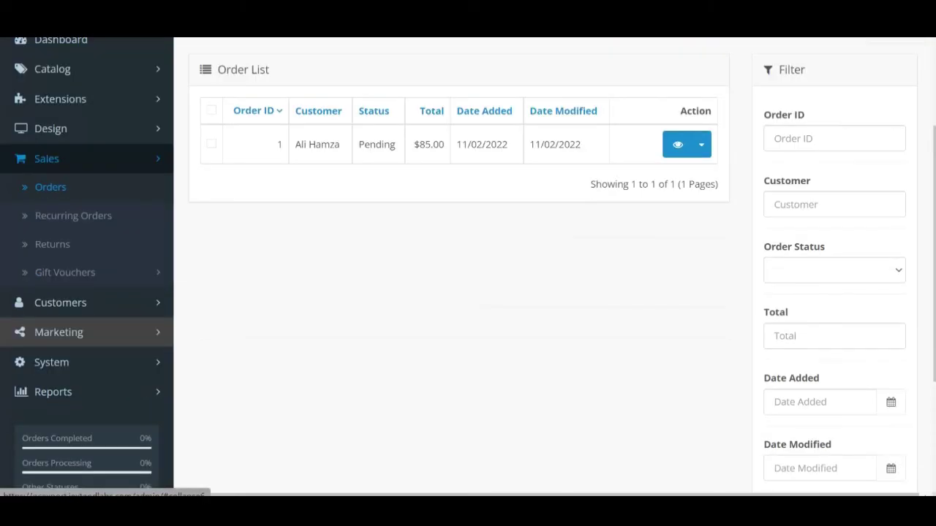
pyautogui.click(60, 302)
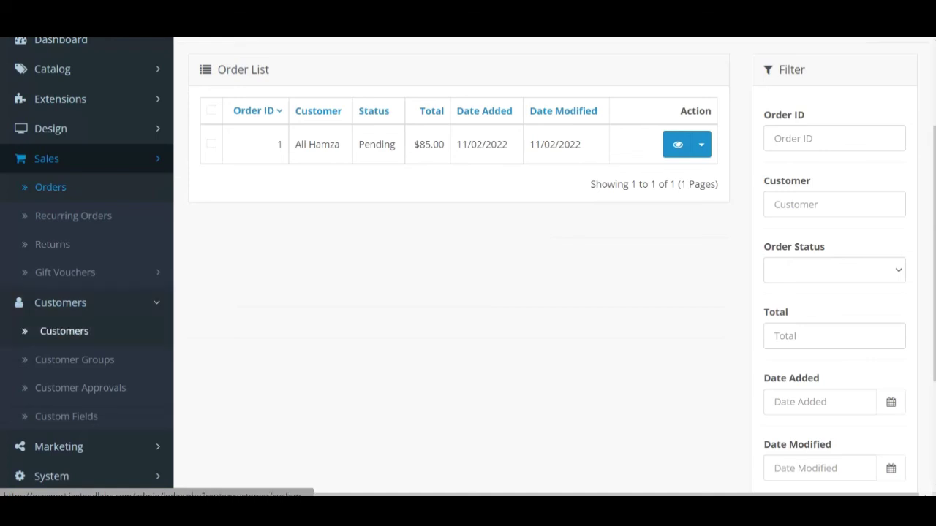
pyautogui.click(66, 330)
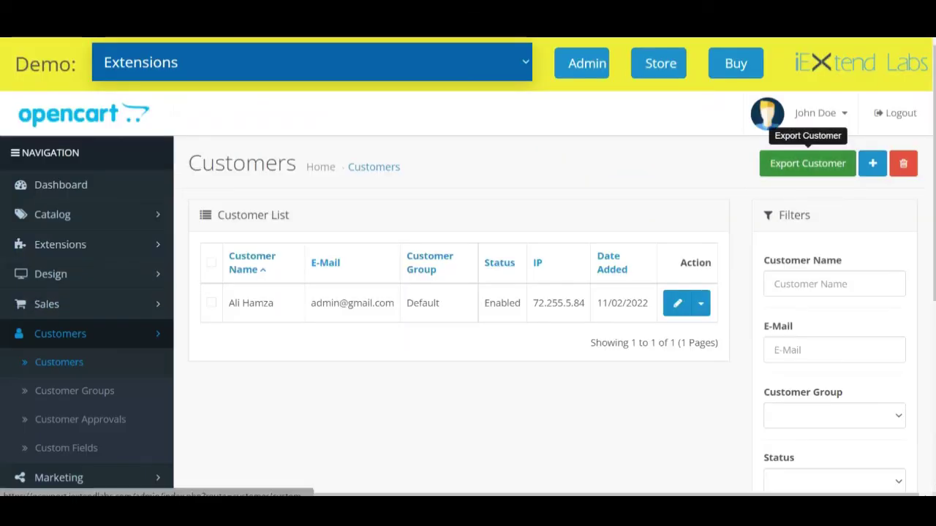
pyautogui.click(807, 163)
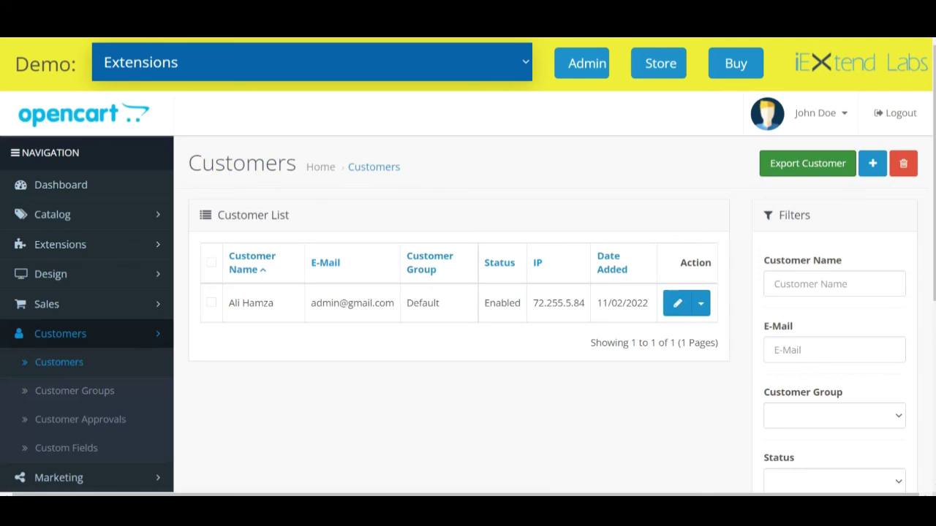
pyautogui.press('Return')
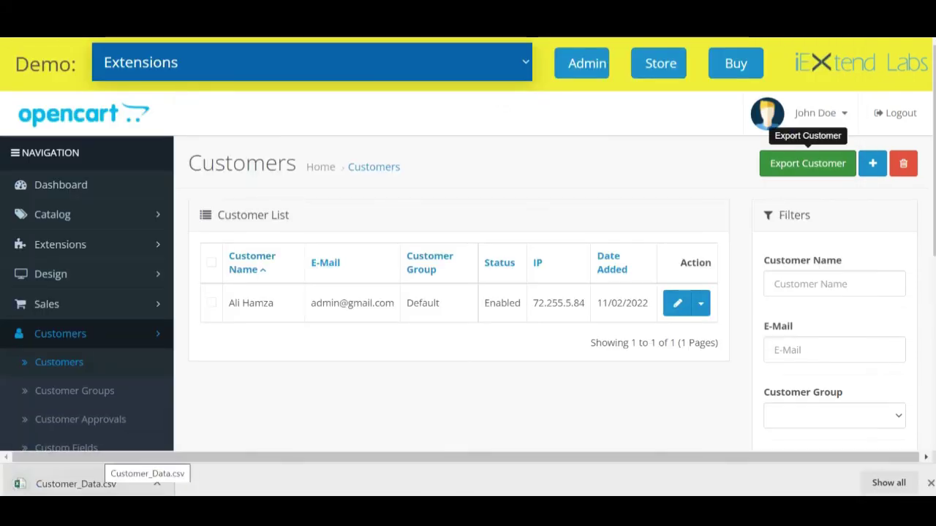
# Open Customer_Data.csv and autofit columns B, G, F and E for group_name, date_added, telephone and email
pyautogui.click(88, 484)
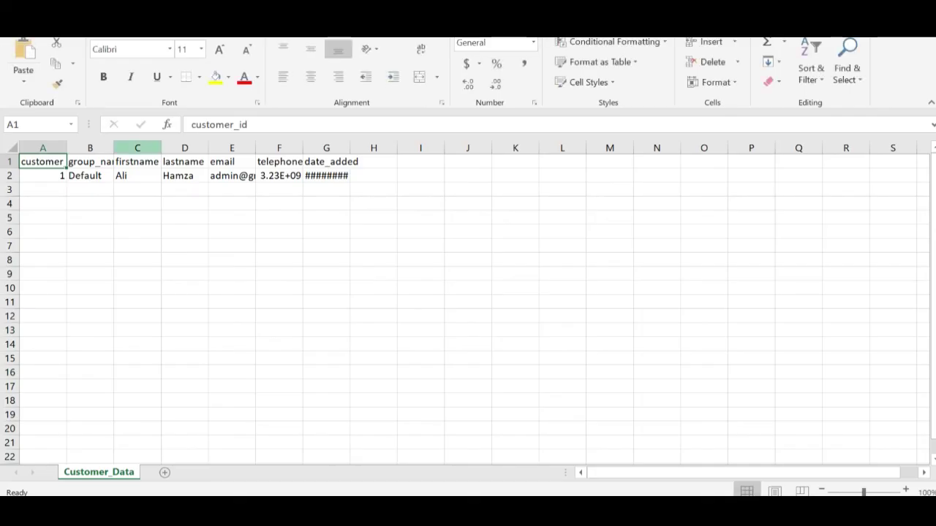
pyautogui.doubleClick(113, 147)
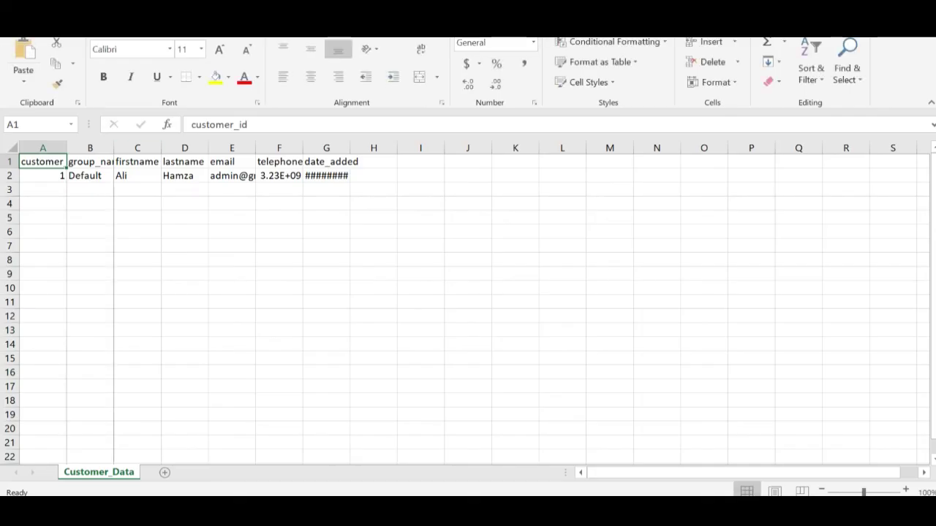
pyautogui.moveTo(365, 147); pyautogui.dragTo(365, 147)
pyautogui.doubleClick(365, 147)
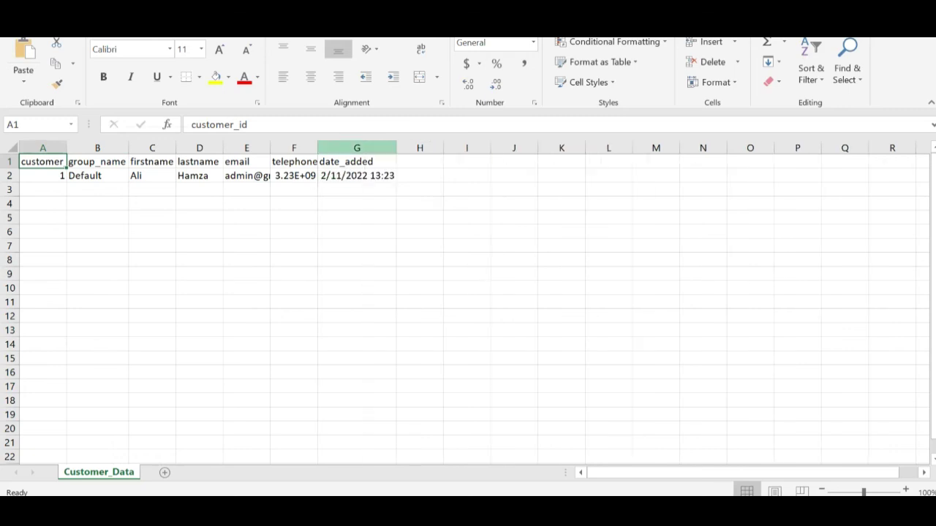
pyautogui.doubleClick(317, 147)
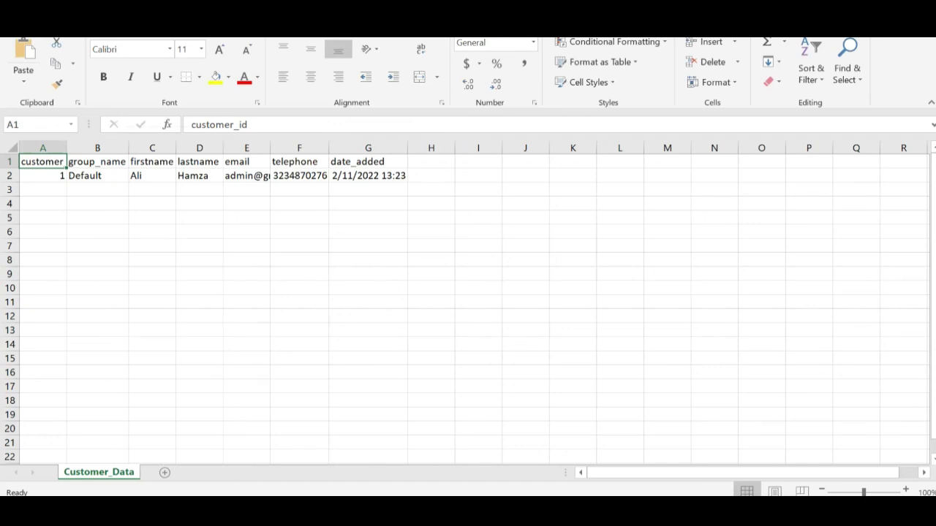
pyautogui.doubleClick(270, 147)
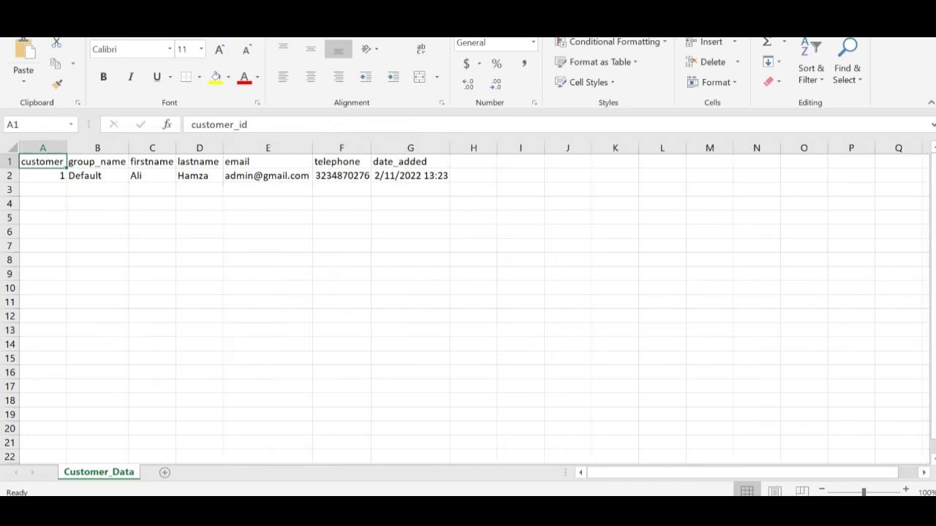
pyautogui.click(312, 148)
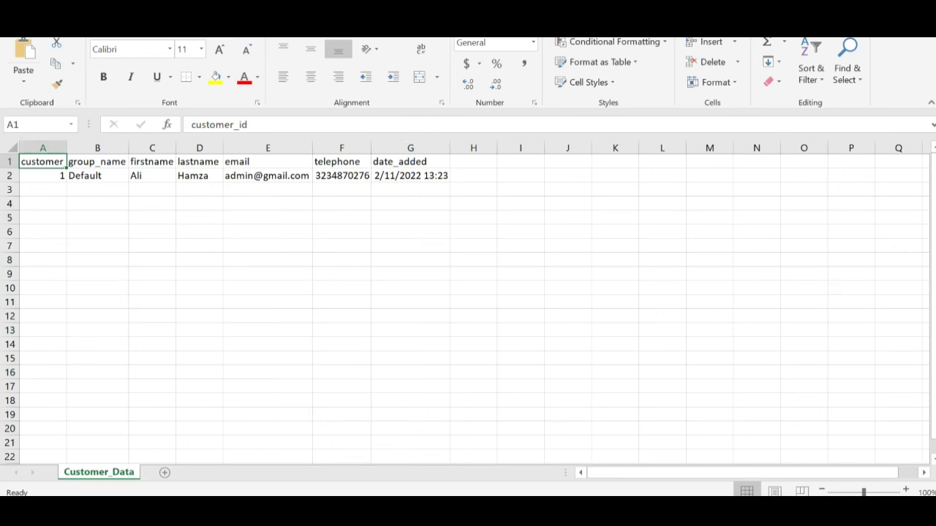